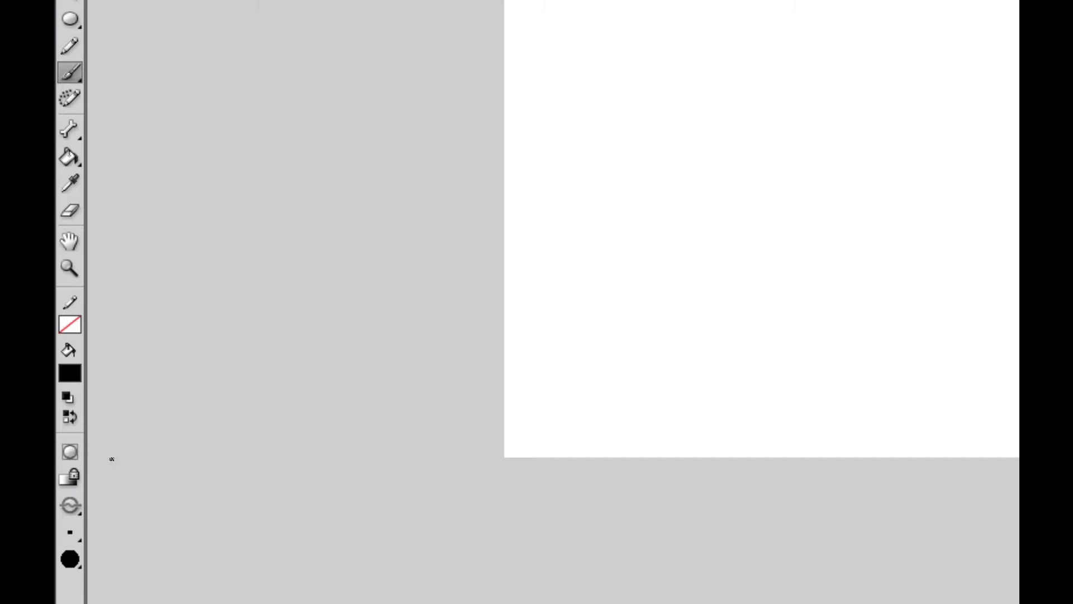
Turn on Object Drawing mode and draw four overlapping curved strokes on the stage with the Brush tool.
click(80, 452)
click(79, 455)
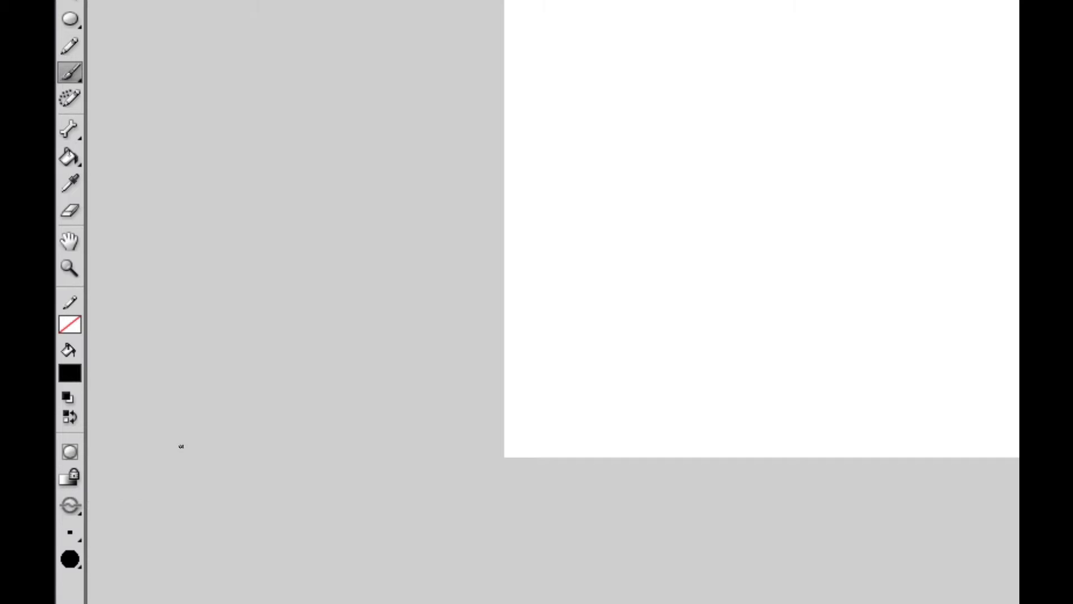
click(67, 453)
mouse_move(760, 103)
mouse_down()
mouse_move(710, 141)
mouse_move(765, 129)
mouse_move(804, 161)
mouse_move(747, 164)
mouse_up()
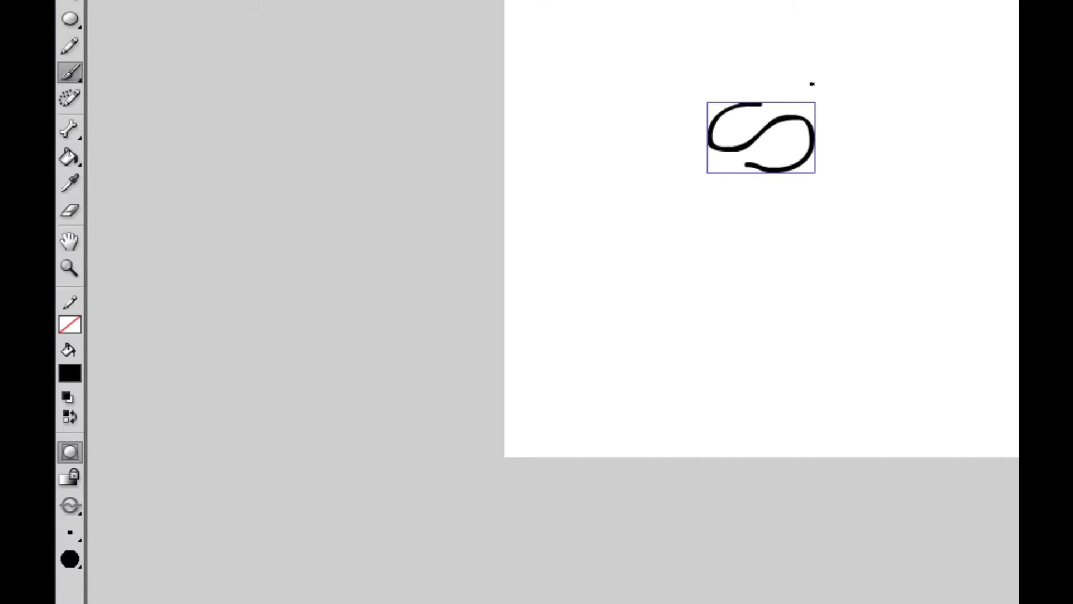
mouse_move(821, 79)
mouse_down()
mouse_move(769, 116)
mouse_move(830, 150)
mouse_move(817, 189)
mouse_up()
mouse_move(647, 140)
mouse_down()
mouse_move(749, 130)
mouse_move(752, 196)
mouse_up()
mouse_move(770, 68)
mouse_down()
mouse_move(716, 173)
mouse_move(674, 220)
mouse_move(695, 234)
mouse_up()
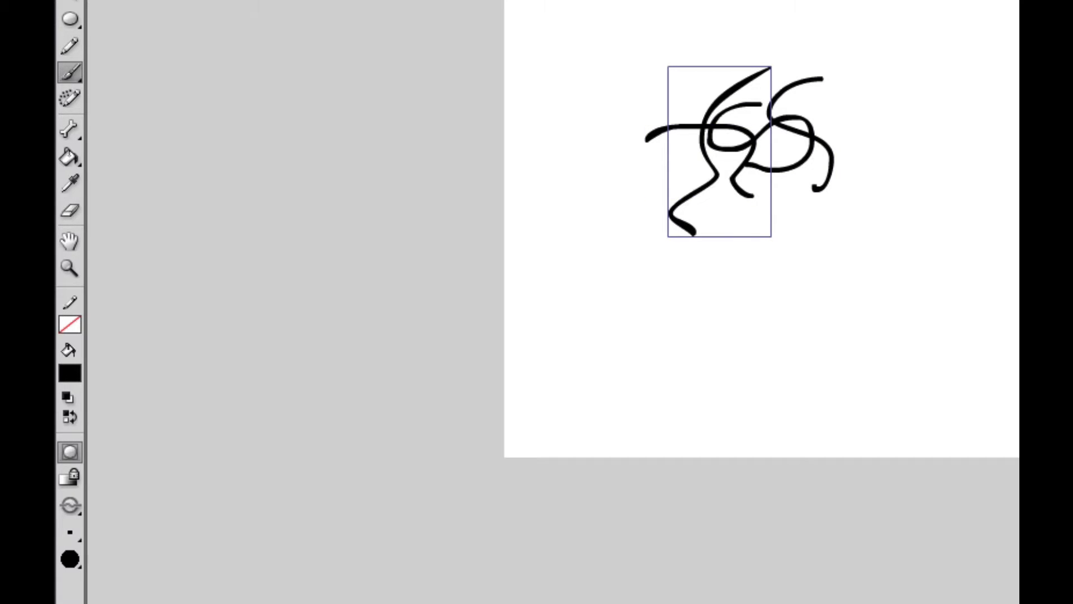
Move the overlapping brush strokes apart with the Selection tool so they can be handled as separate objects.
key(v)
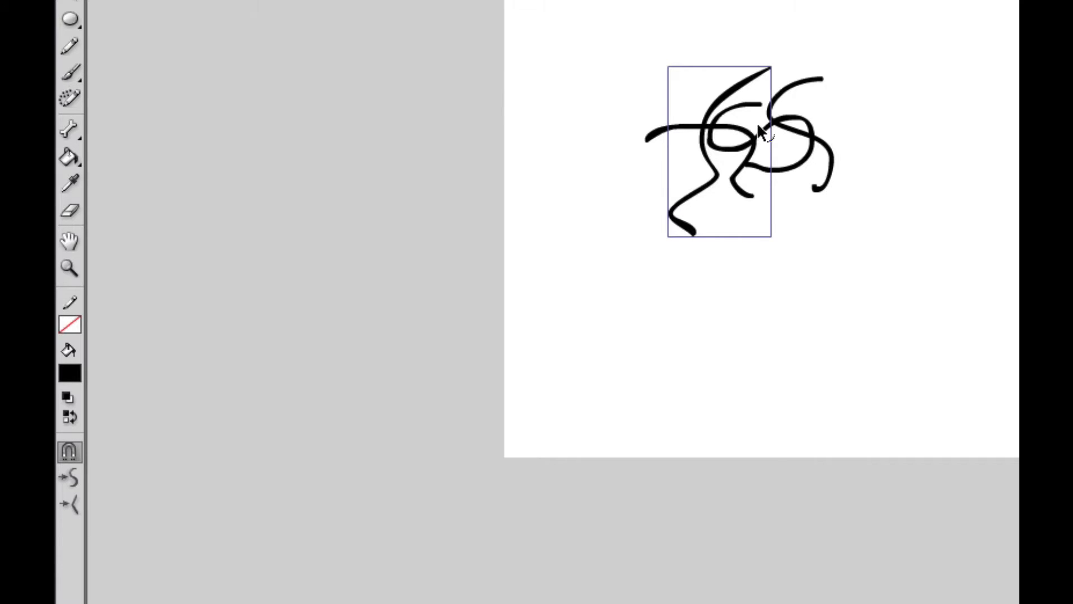
drag(730, 100, 631, 114)
click(747, 196)
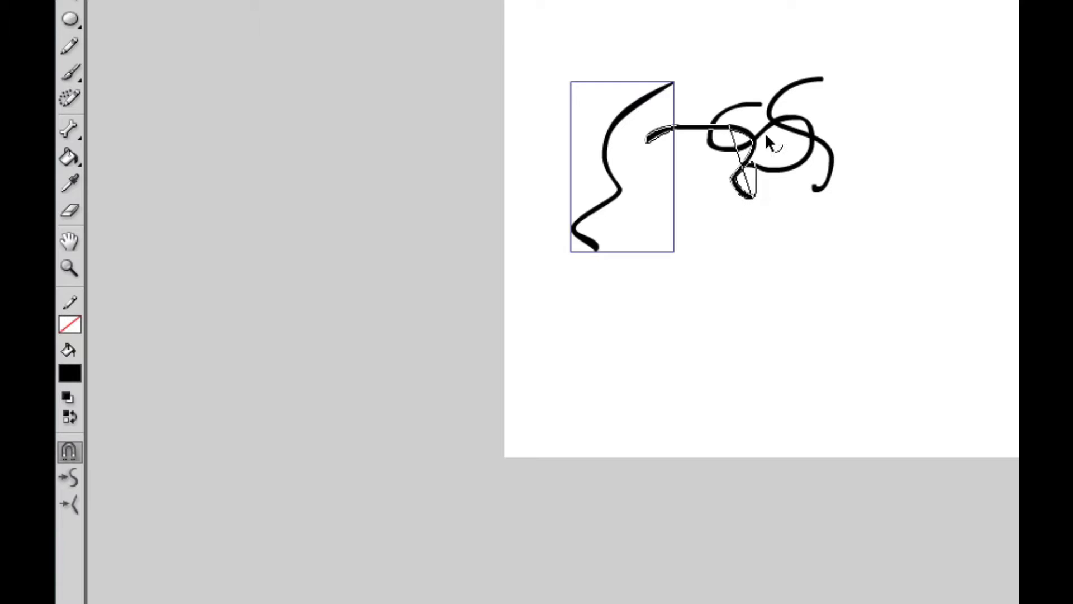
mouse_move(698, 128)
mouse_down()
mouse_move(685, 175)
mouse_move(703, 127)
mouse_move(829, 42)
mouse_move(970, 93)
mouse_up()
click(755, 107)
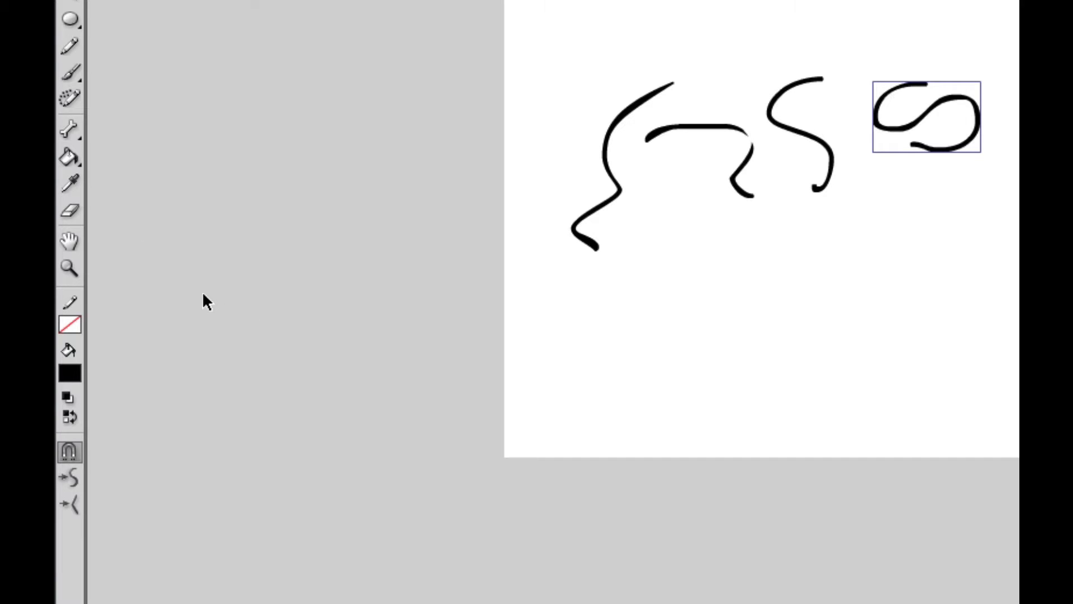
Draw a closed rounded oval below the S-shaped strokes with the Brush tool.
click(70, 157)
click(66, 73)
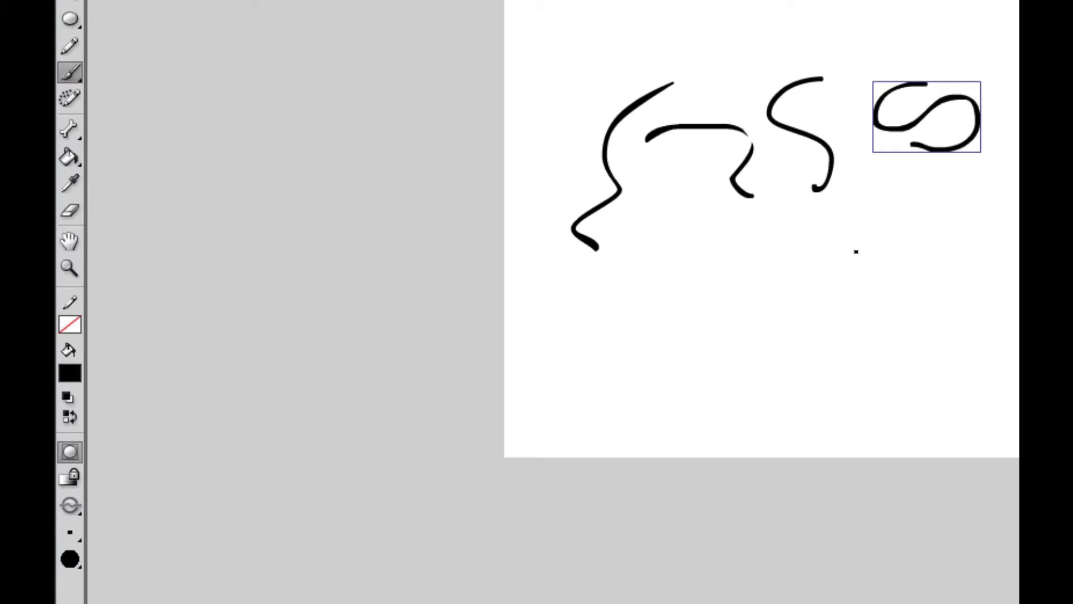
mouse_move(850, 232)
mouse_down()
mouse_move(819, 240)
mouse_move(792, 278)
mouse_move(815, 312)
mouse_move(893, 312)
mouse_move(936, 274)
mouse_move(931, 256)
mouse_move(904, 244)
mouse_move(830, 239)
mouse_move(890, 240)
mouse_up()
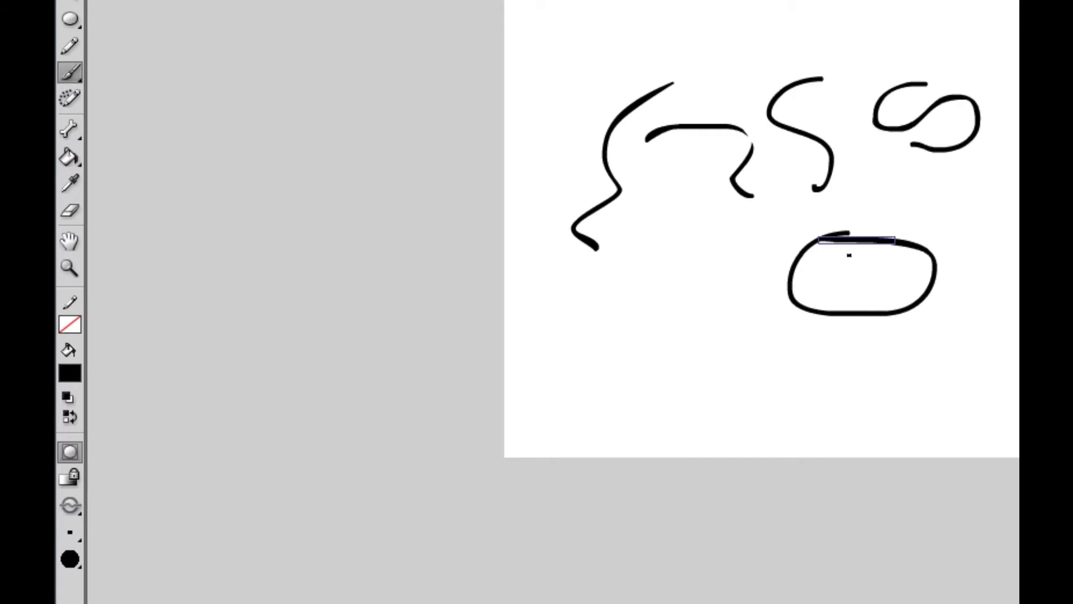
click(69, 157)
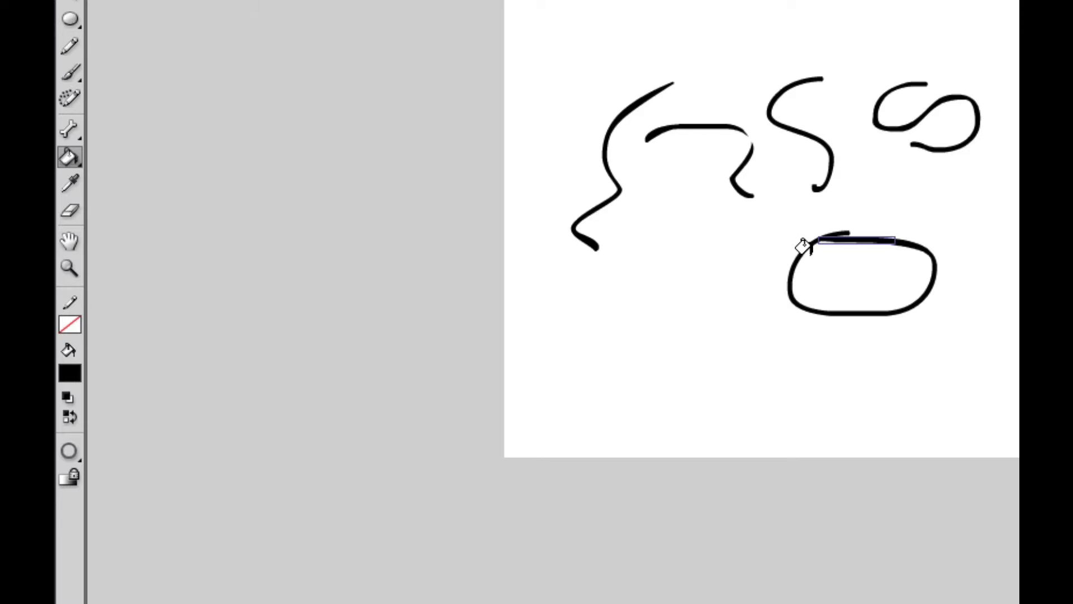
click(69, 65)
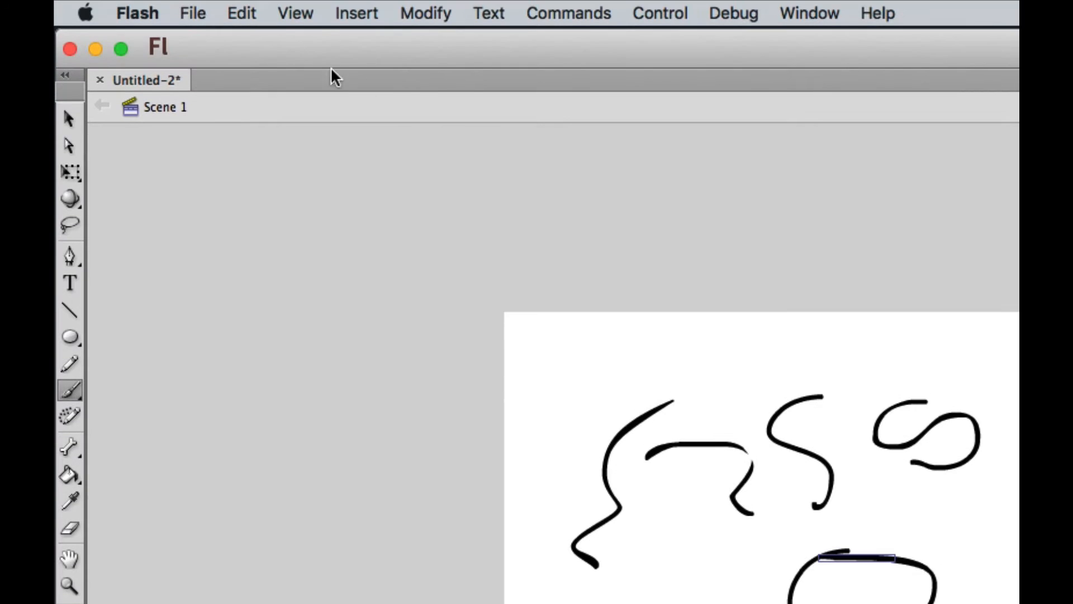
Undo all the brush strokes and moves until the stage is empty.
click(244, 15)
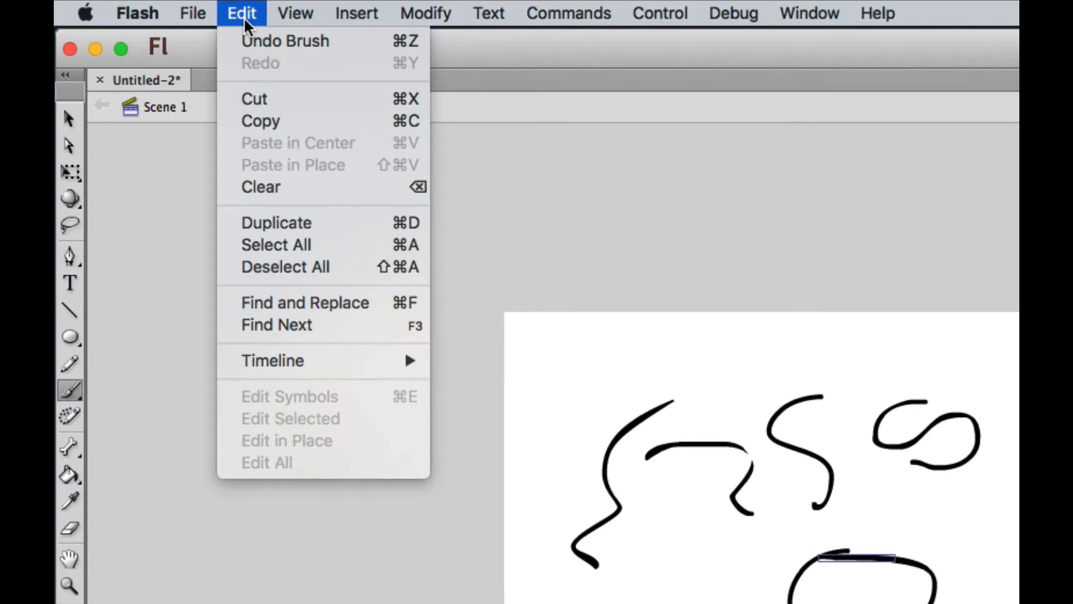
click(397, 46)
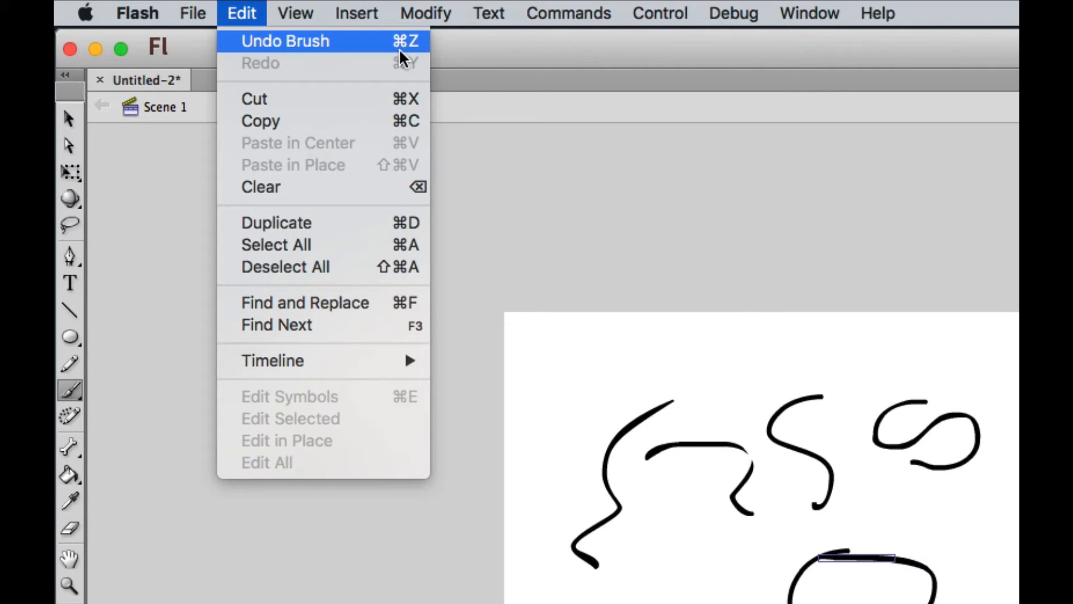
click(623, 352)
key(super+z)
key(super+z)
key(super+z)
key(super+z)
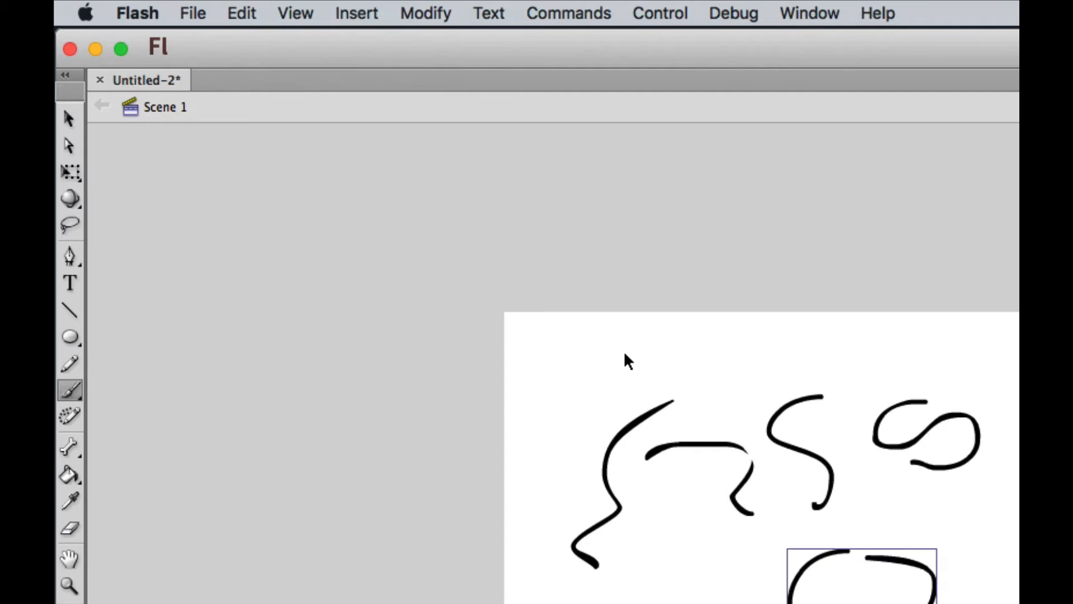
key(super+z)
key(super+z)
key(super+z)
key(super+z)
key(super+z)
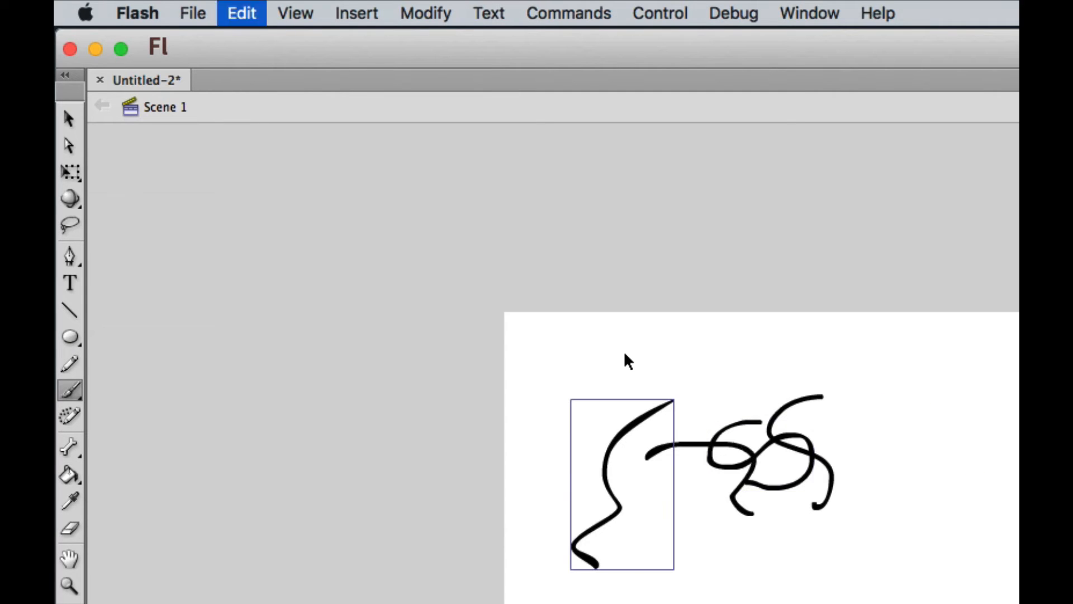
key(super+z)
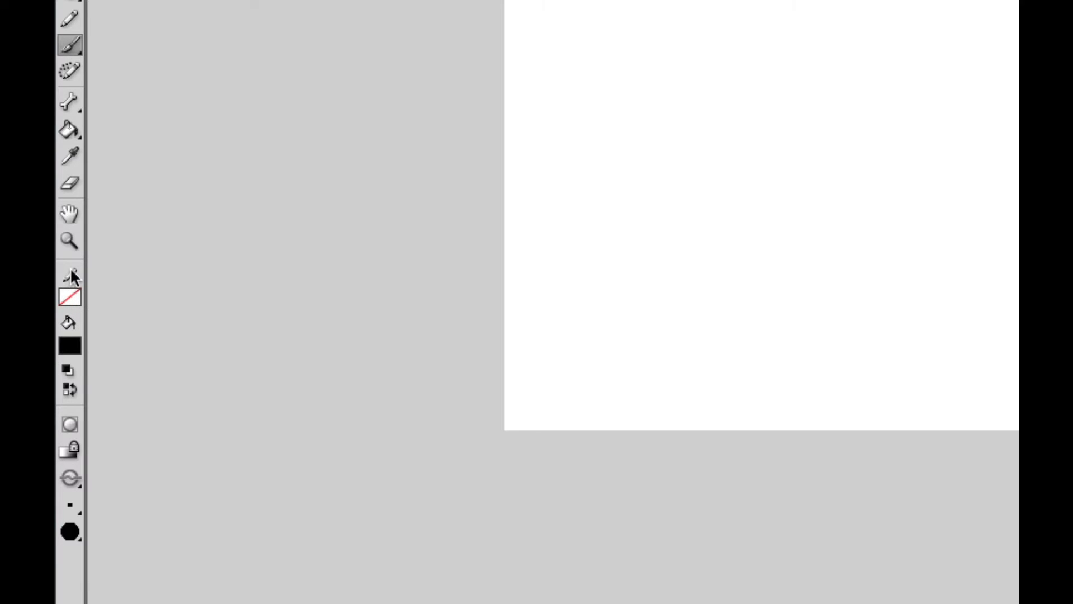
Set the brush's stroke color to none and its fill color to black.
click(75, 301)
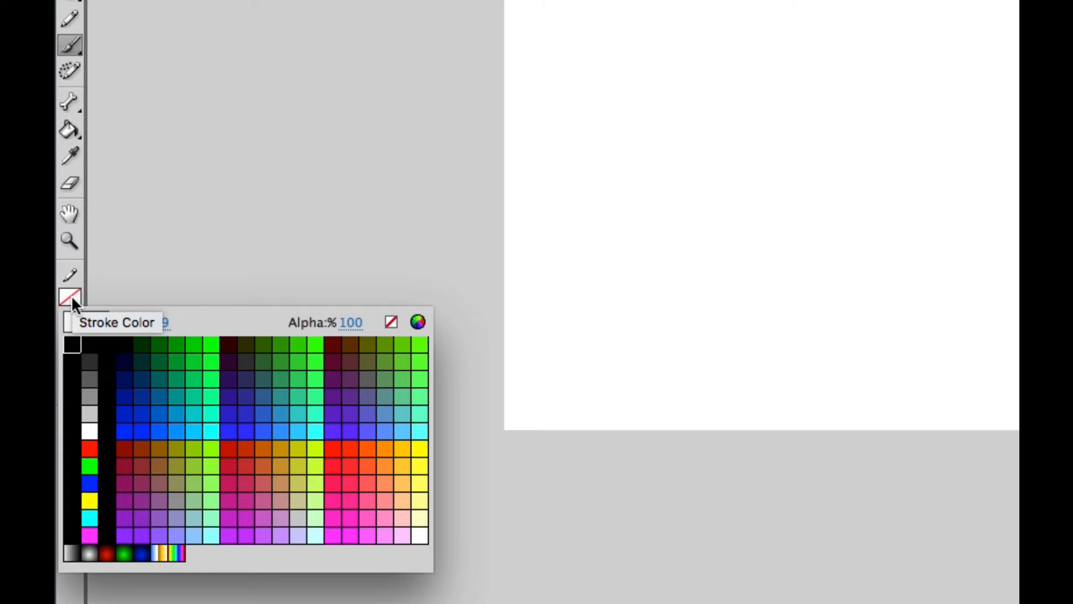
click(391, 323)
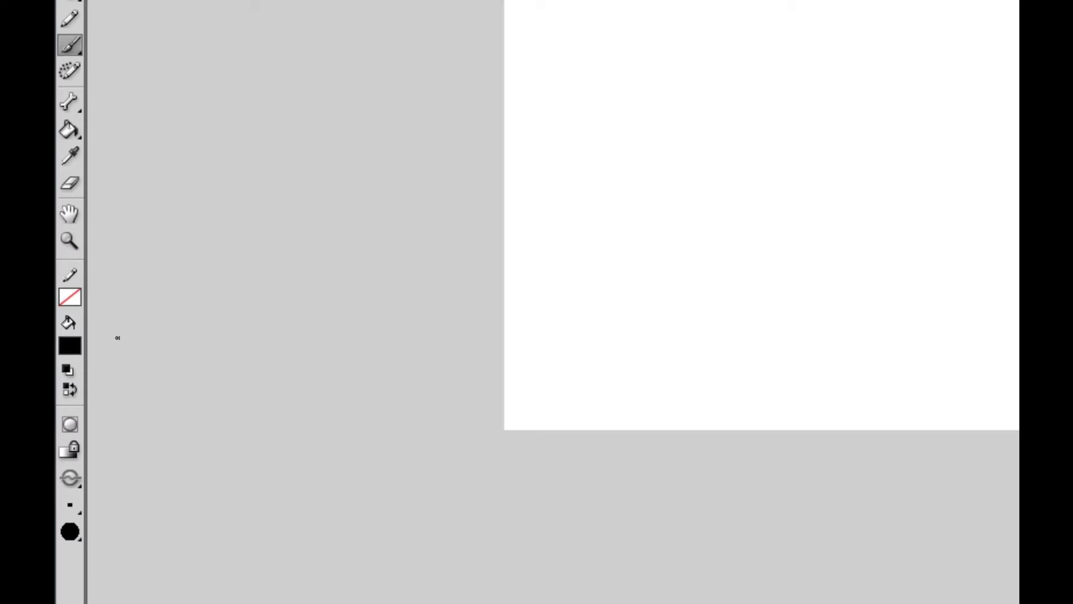
click(70, 346)
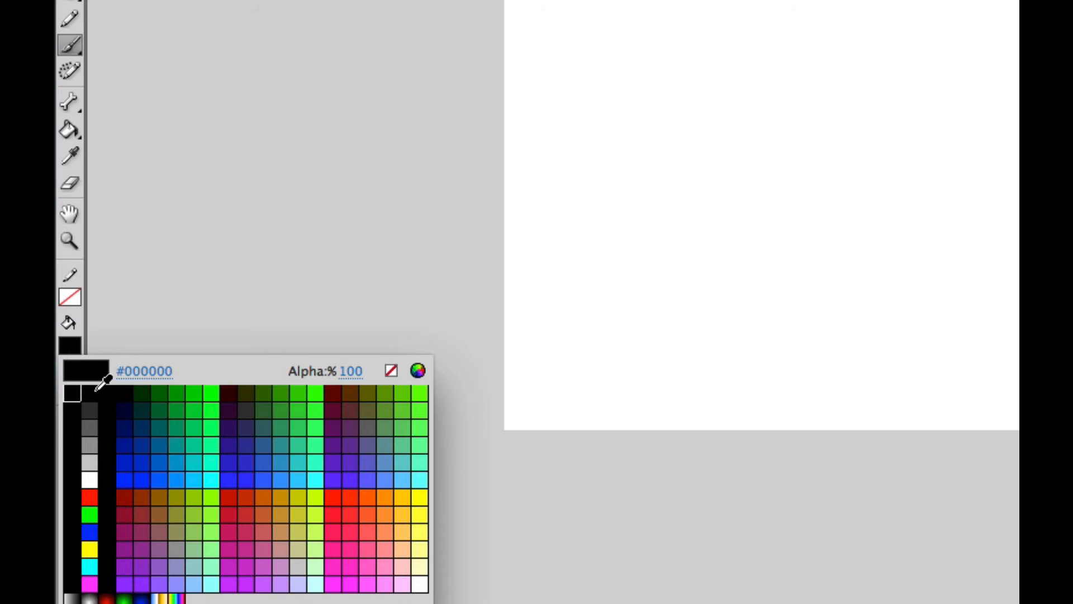
click(95, 390)
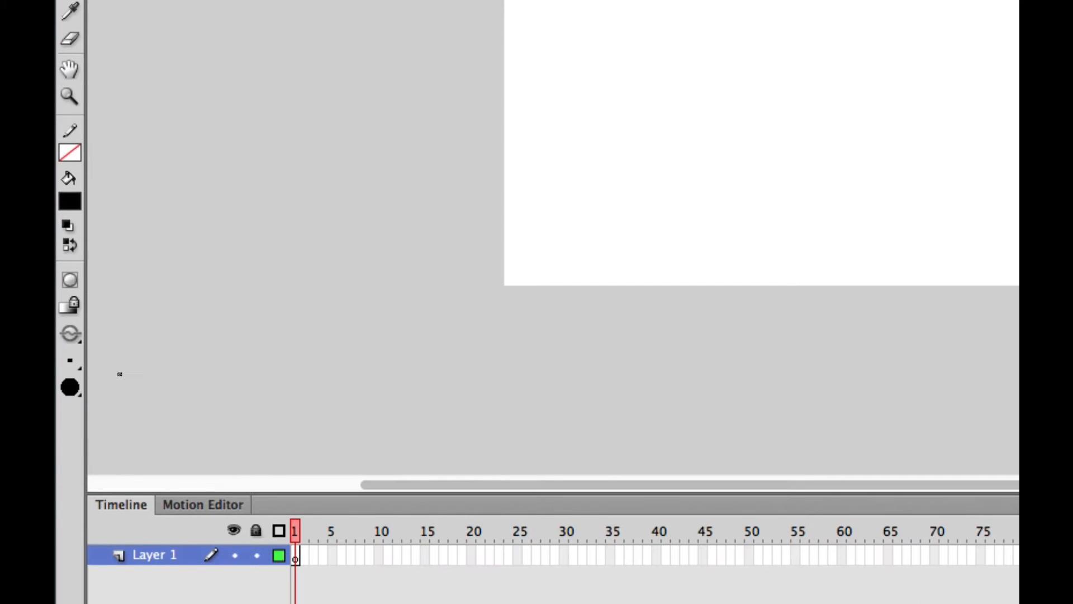
Choose the second-smallest brush size and the round brush shape.
click(76, 367)
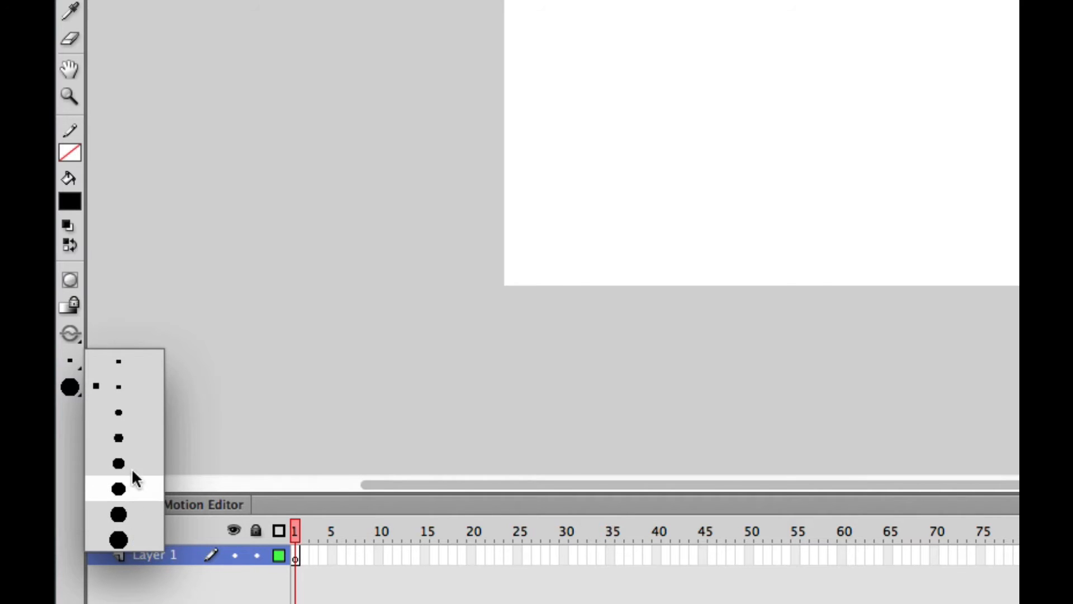
click(120, 385)
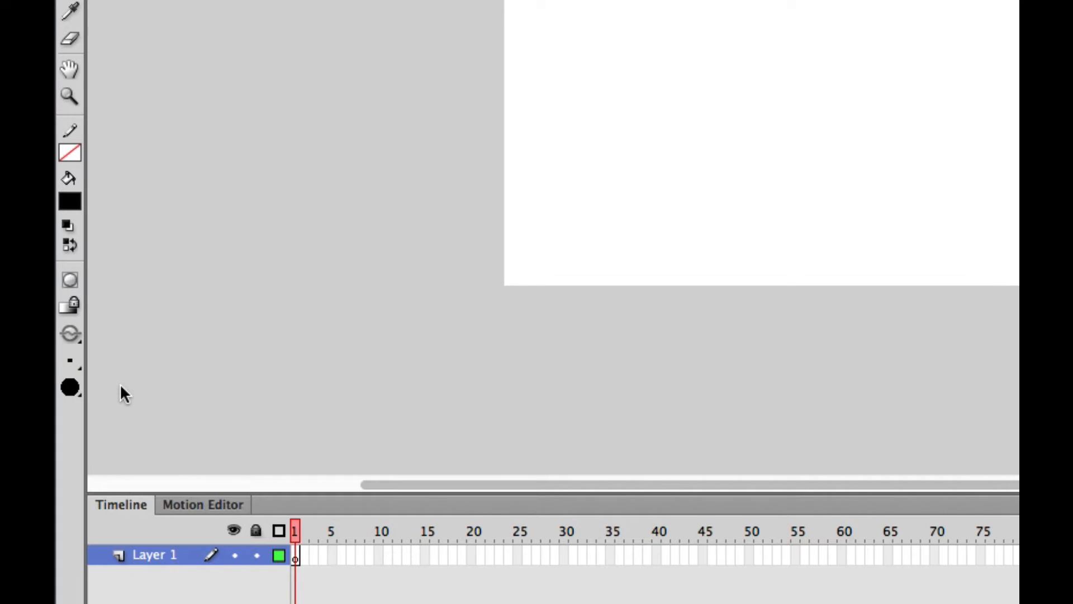
click(74, 391)
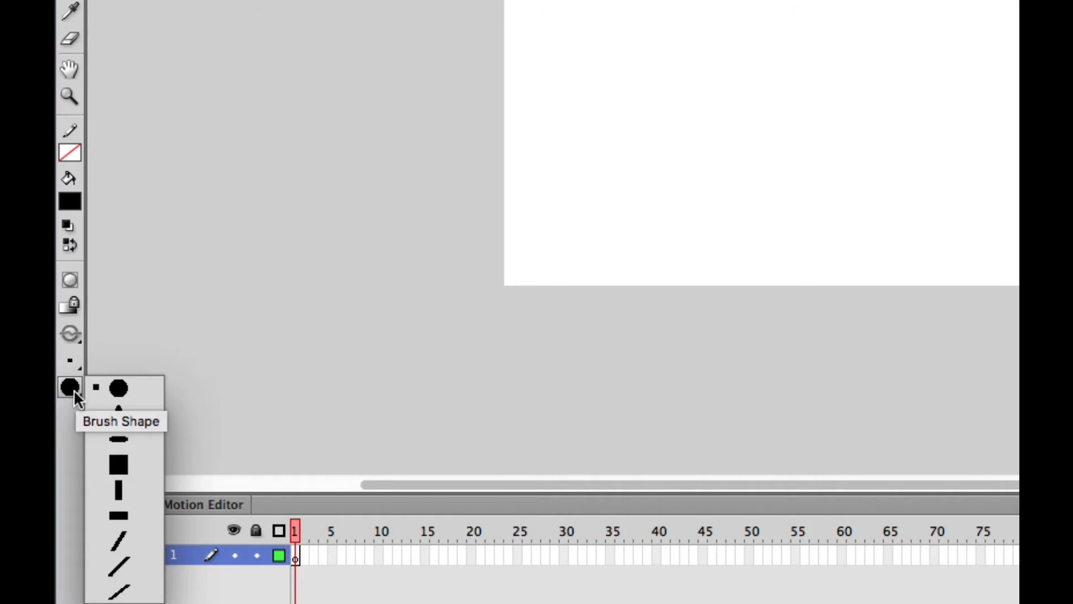
click(119, 388)
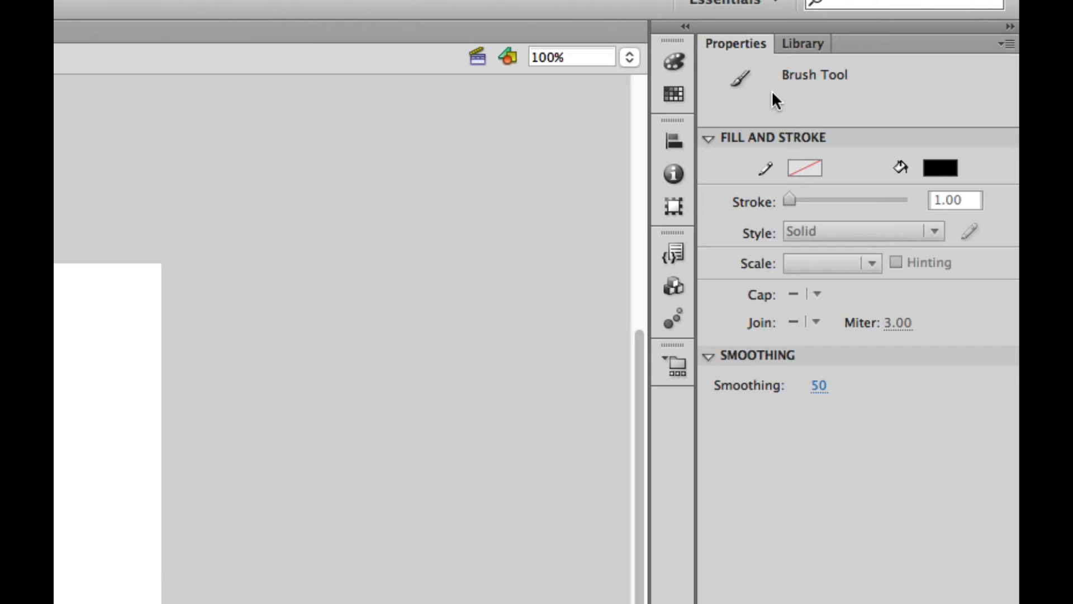
Adjust the brush smoothing and draw a square near the stage's centre with a circle to its right.
click(819, 391)
drag(820, 391, 858, 392)
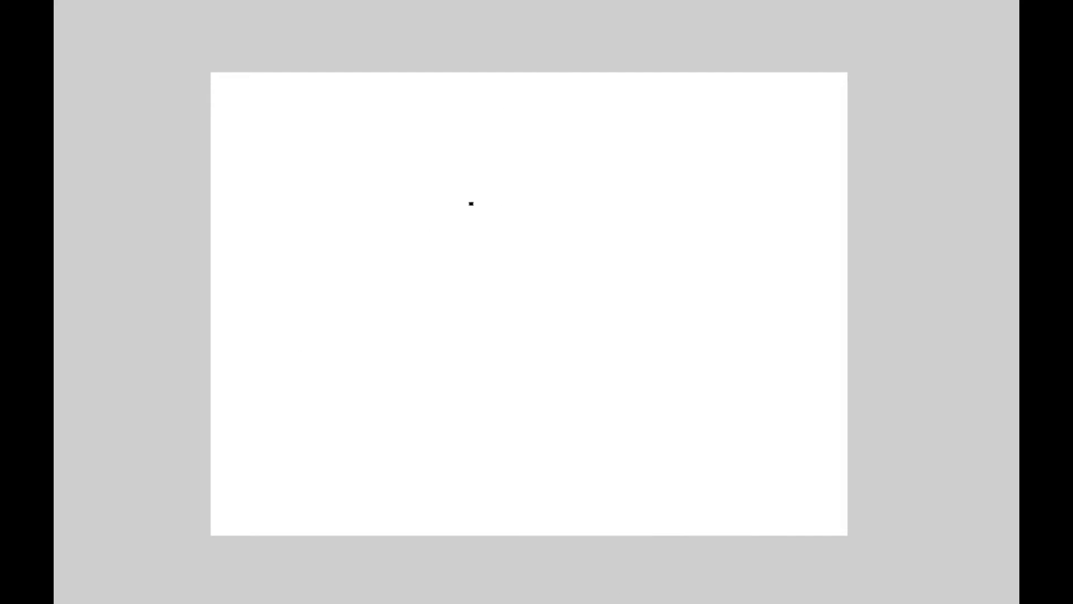
mouse_move(472, 203)
mouse_down()
mouse_move(608, 197)
mouse_move(608, 340)
mouse_move(463, 341)
mouse_move(449, 203)
mouse_move(471, 202)
mouse_up()
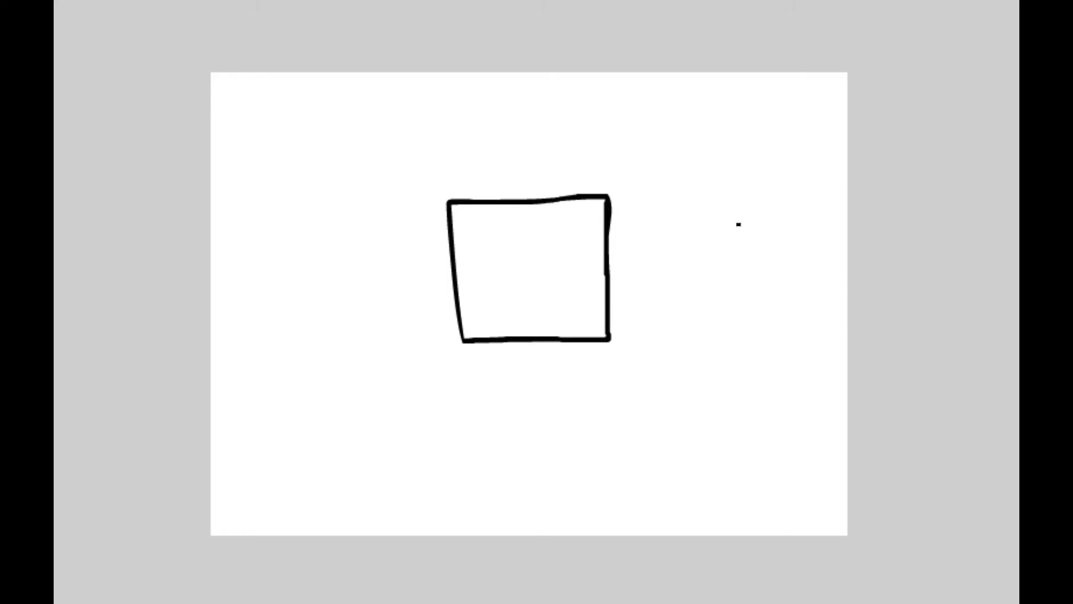
mouse_move(725, 209)
mouse_down()
mouse_move(693, 211)
mouse_move(668, 233)
mouse_move(654, 295)
mouse_move(700, 327)
mouse_move(744, 318)
mouse_move(767, 286)
mouse_move(771, 241)
mouse_move(724, 210)
mouse_up()
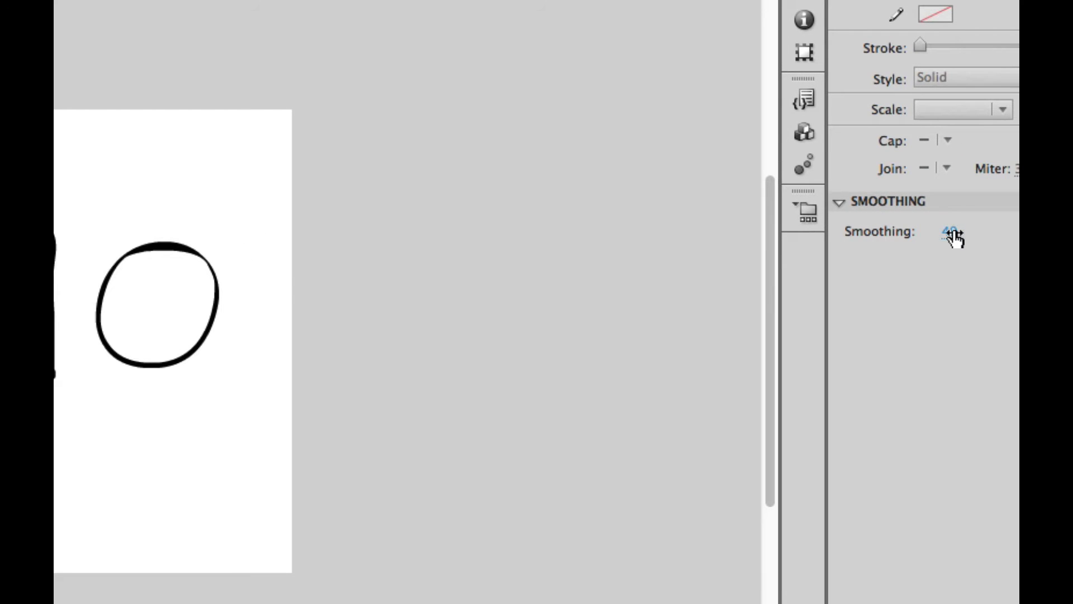
Set the brush smoothing to 0 and draw a triangle in the lower left of the stage.
drag(953, 237, 856, 232)
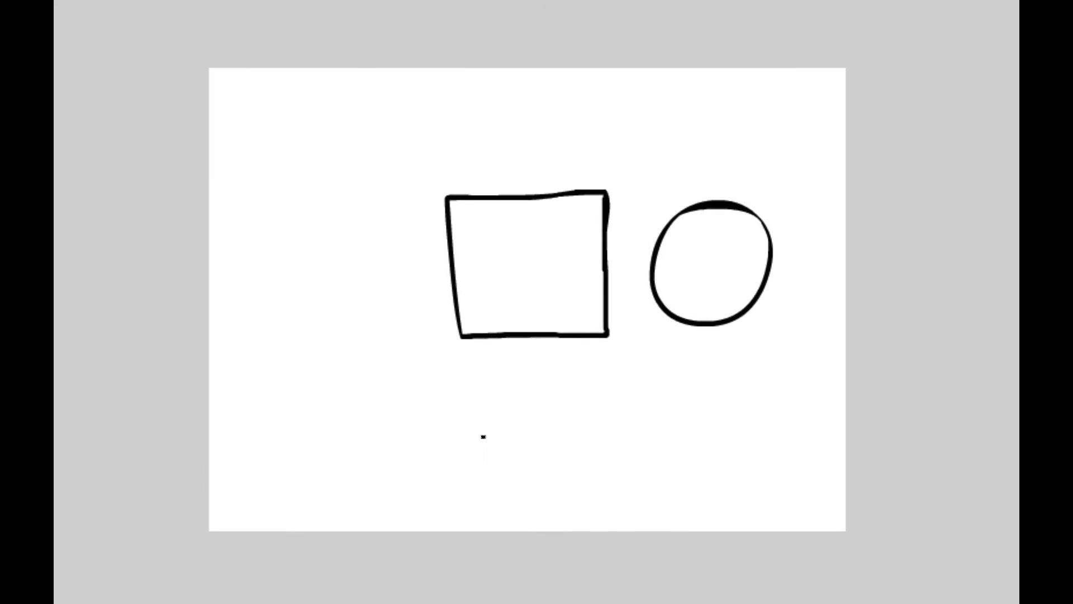
mouse_move(331, 334)
mouse_down()
mouse_move(262, 443)
mouse_move(417, 439)
mouse_move(331, 334)
mouse_up()
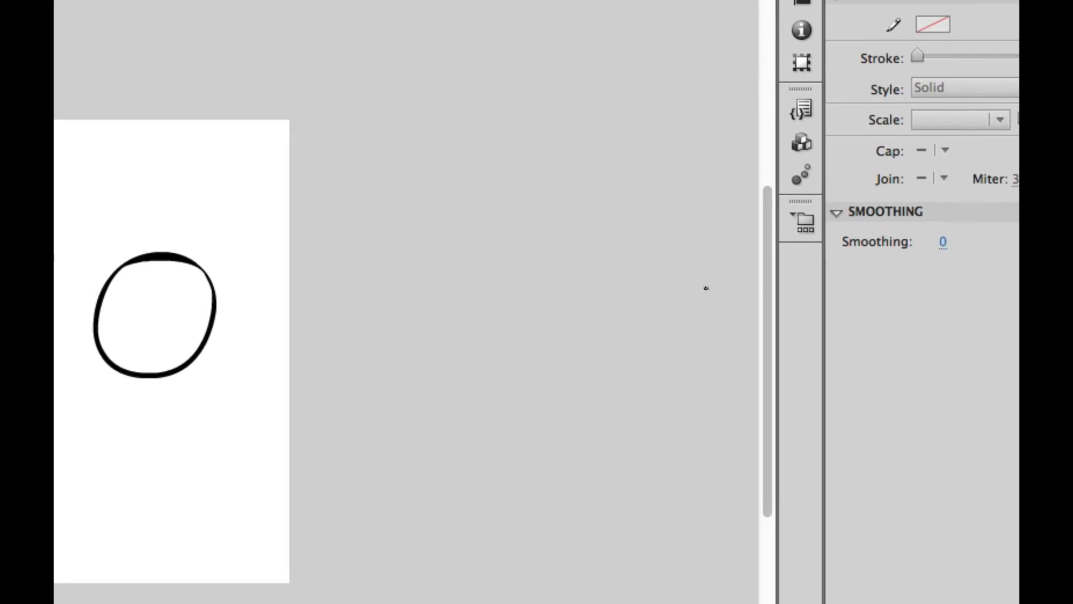
Draw a smaller square and circle below the existing shapes with increased brush smoothing, and reduce the smoothing again.
drag(934, 246, 1018, 244)
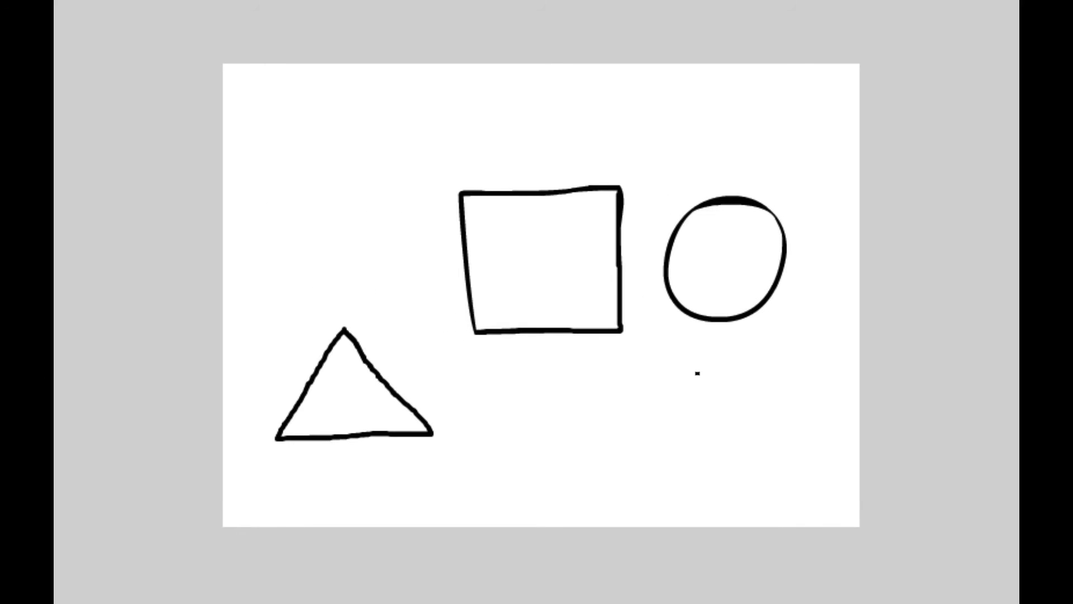
mouse_move(681, 373)
mouse_down()
mouse_move(788, 375)
mouse_move(785, 482)
mouse_move(665, 470)
mouse_move(673, 371)
mouse_move(690, 373)
mouse_up()
mouse_move(551, 378)
mouse_down()
mouse_move(502, 387)
mouse_move(495, 447)
mouse_move(551, 463)
mouse_move(588, 419)
mouse_move(586, 388)
mouse_move(547, 379)
mouse_up()
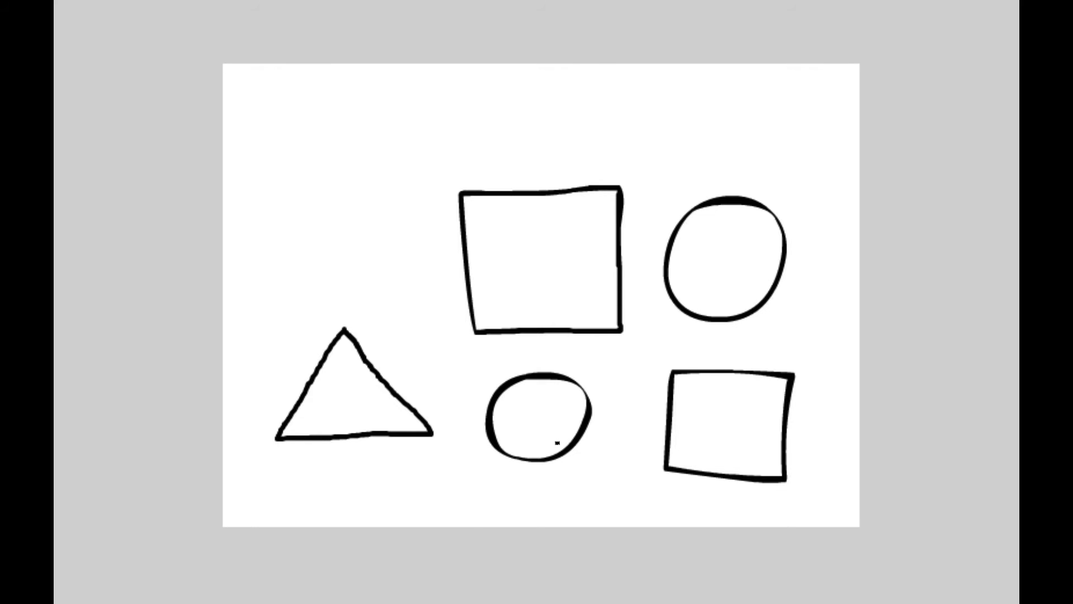
drag(893, 264, 838, 268)
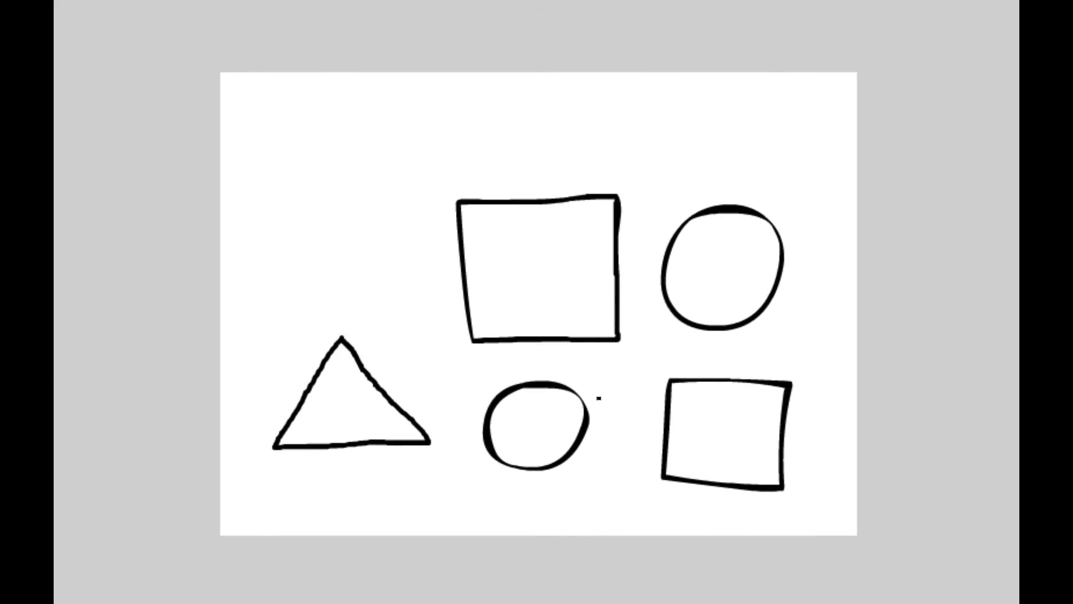